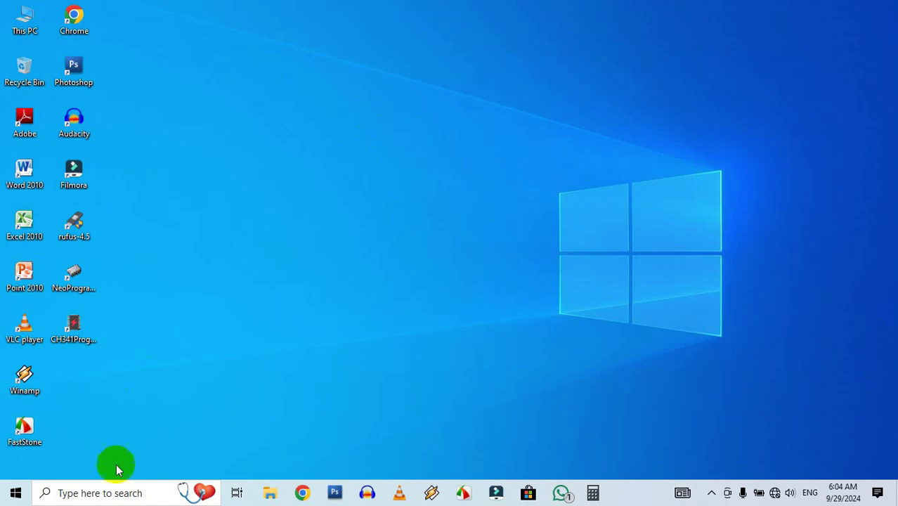
# Step: Turn off real-time protection in the Virus & threat protection settings, close Windows Security and dismiss the virus protection notification
pyautogui.click(109, 495)
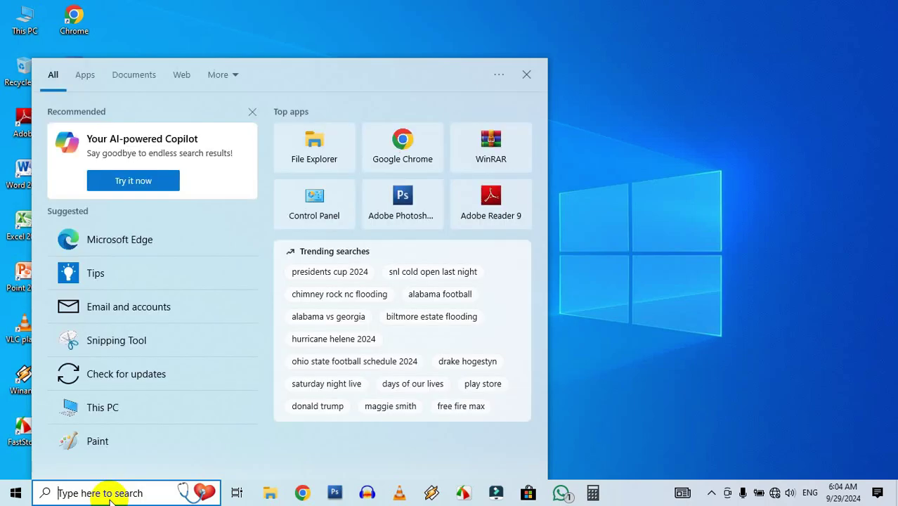
pyautogui.write('virus')
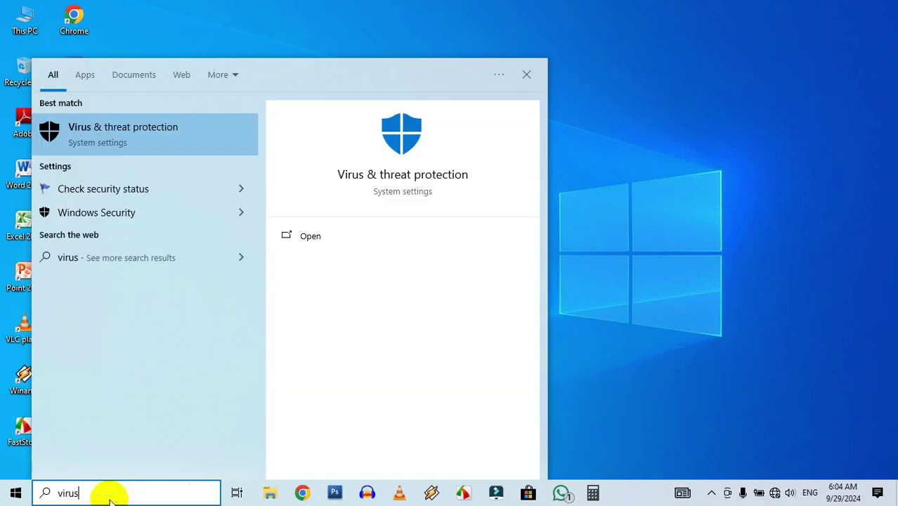
pyautogui.press('Return')
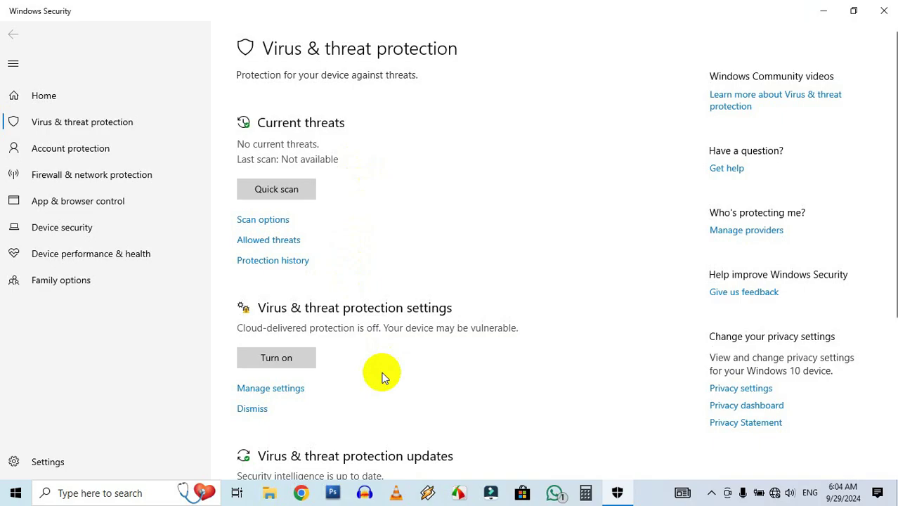
pyautogui.scroll(-2, 368, 389)
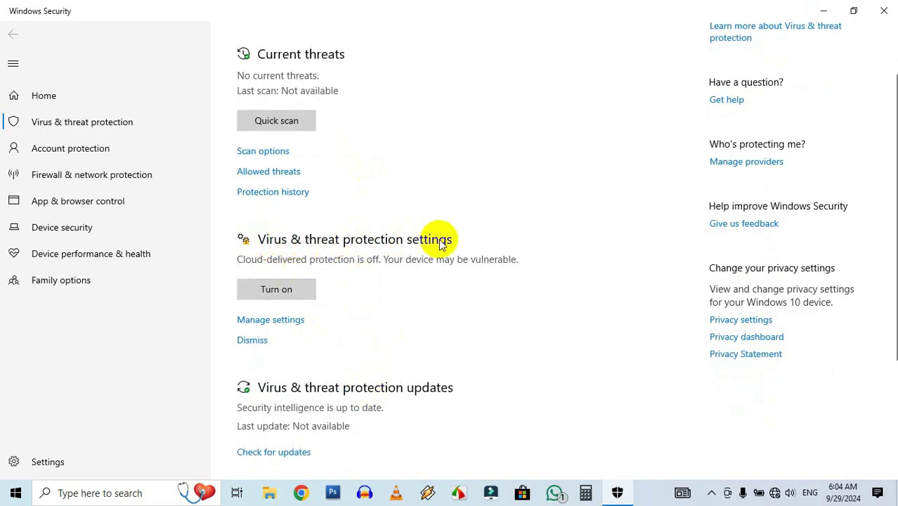
pyautogui.click(280, 321)
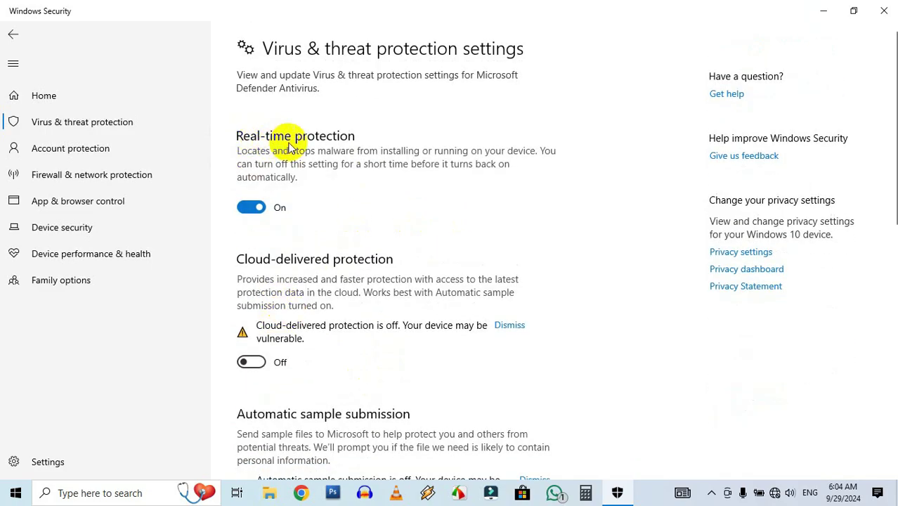
pyautogui.click(253, 207)
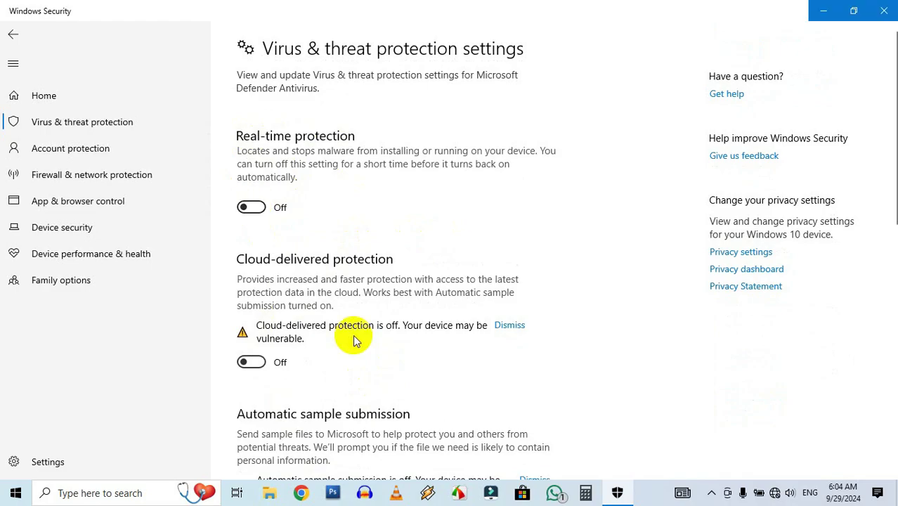
pyautogui.click(876, 7)
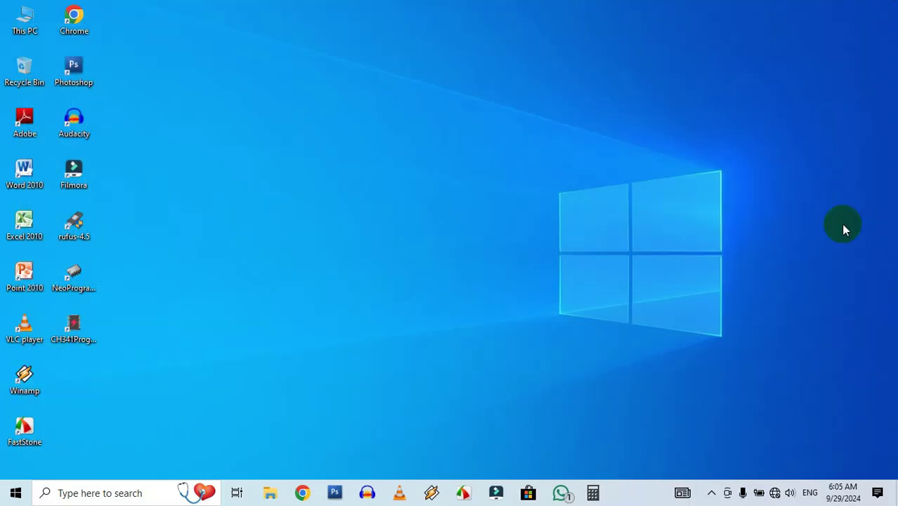
pyautogui.click(776, 493)
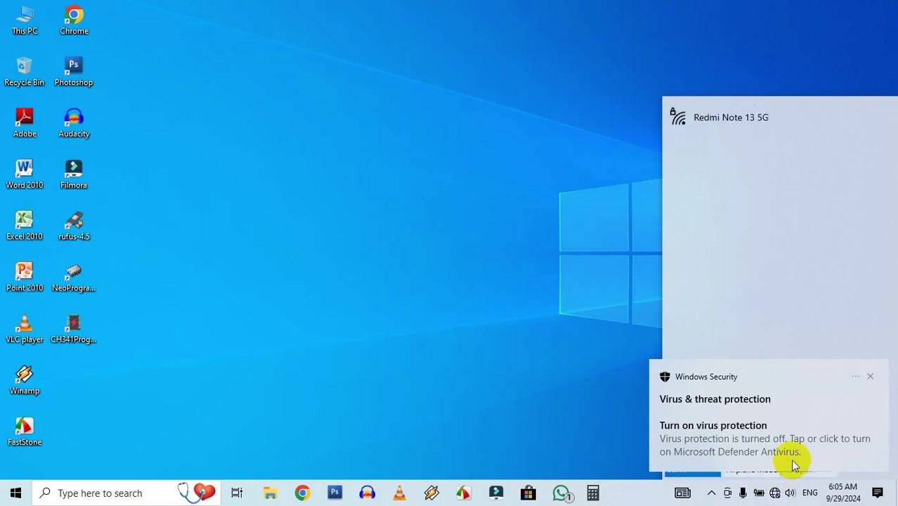
pyautogui.click(871, 376)
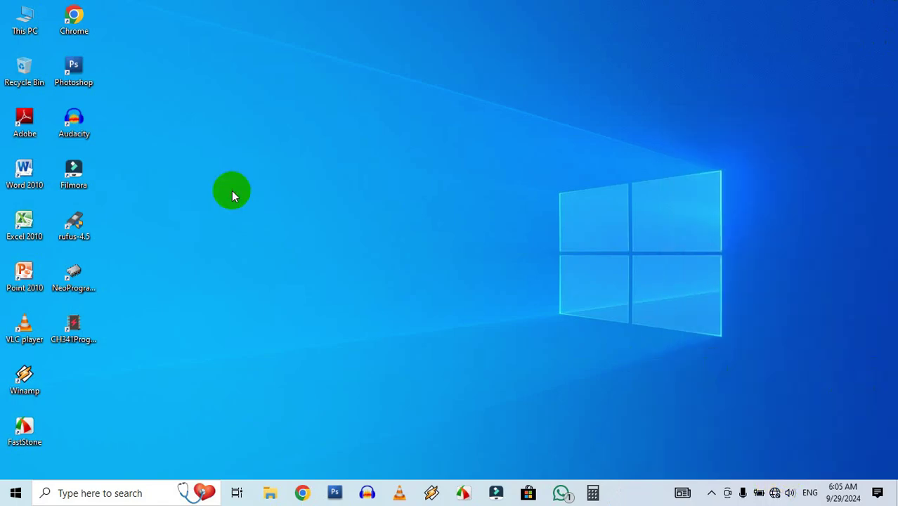
# Step: Extract the "KMSAuto Net 2015 v1.4.0 Portable" archive in place inside the Music folder
pyautogui.doubleClick(21, 14)
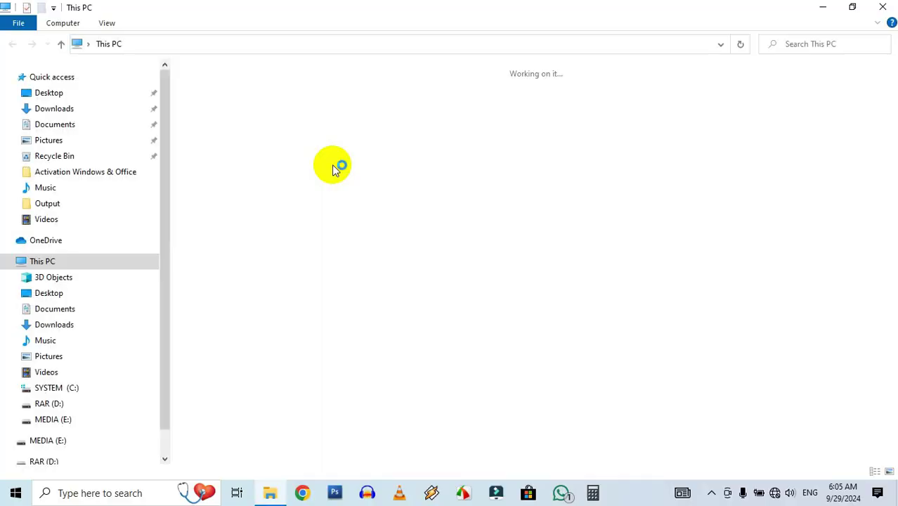
pyautogui.click(42, 187)
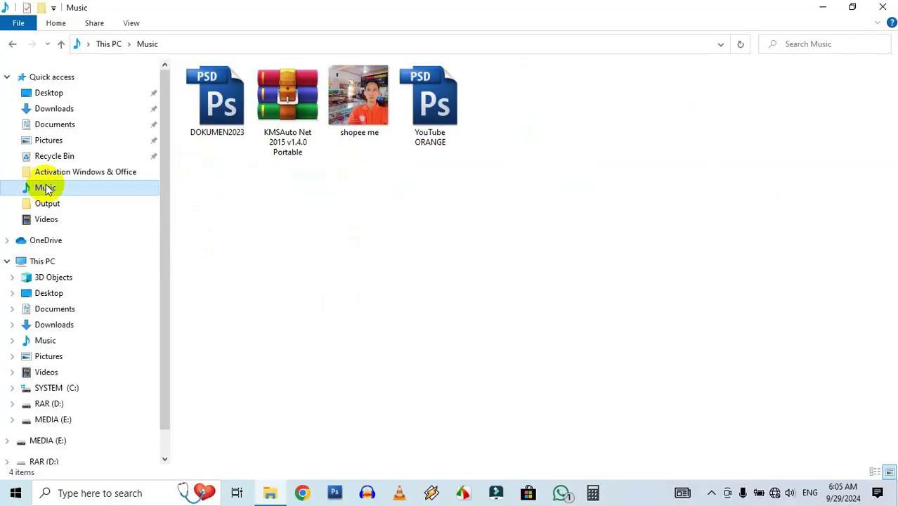
pyautogui.rightClick(291, 112)
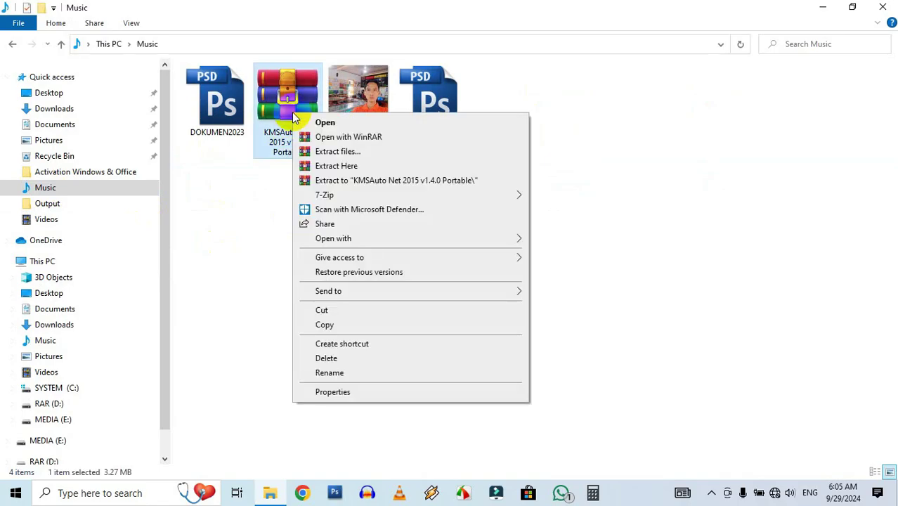
pyautogui.click(329, 170)
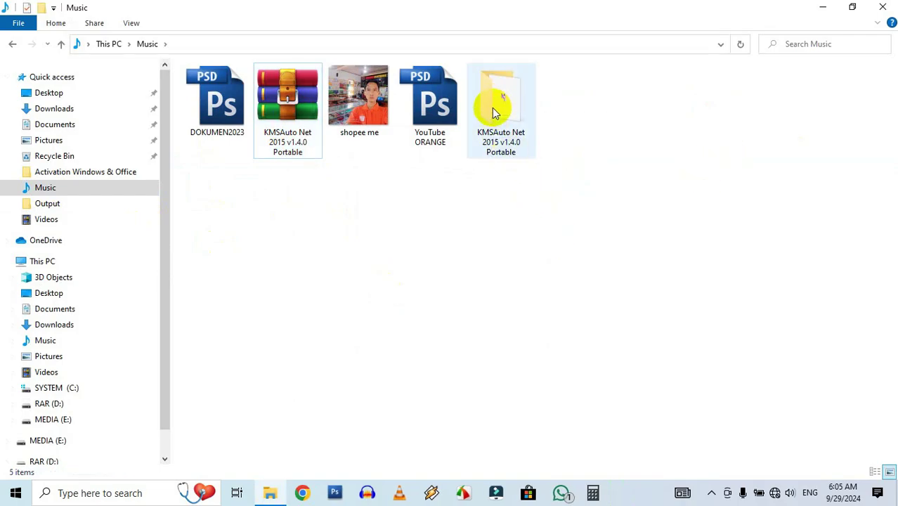
# Step: Launch KMSAuto Net from the extracted folder, clear the file window away and dismiss the firewall notification
pyautogui.doubleClick(494, 114)
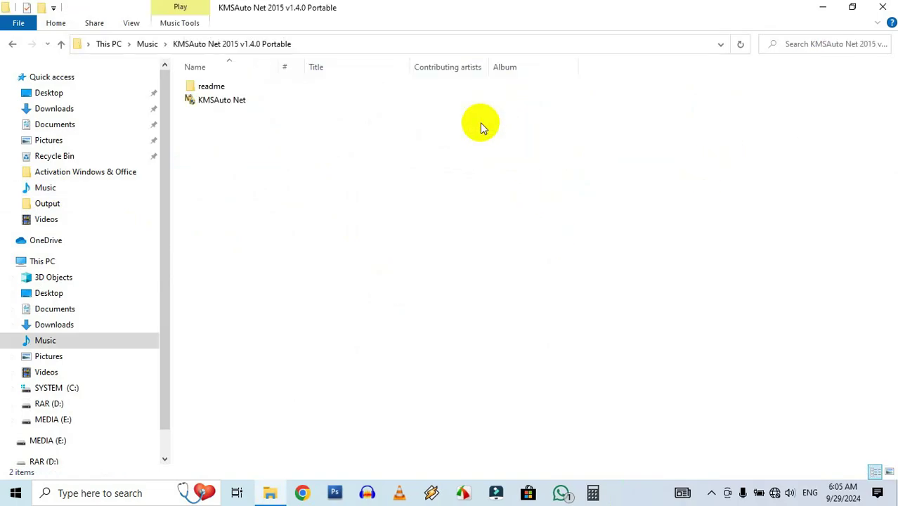
pyautogui.doubleClick(224, 102)
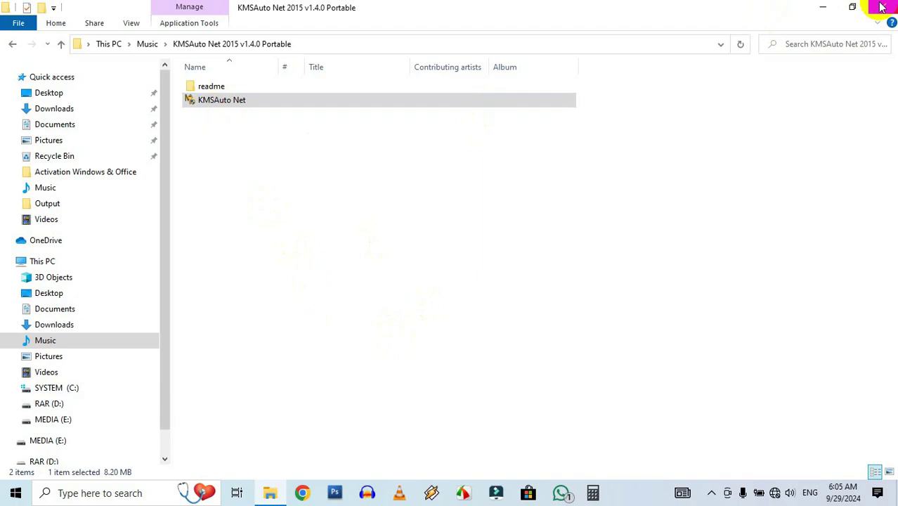
pyautogui.click(823, 7)
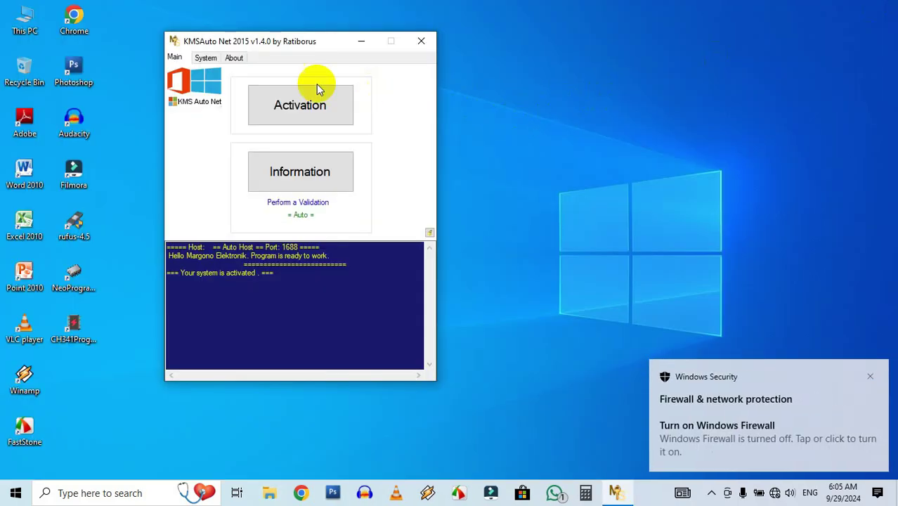
pyautogui.click(870, 377)
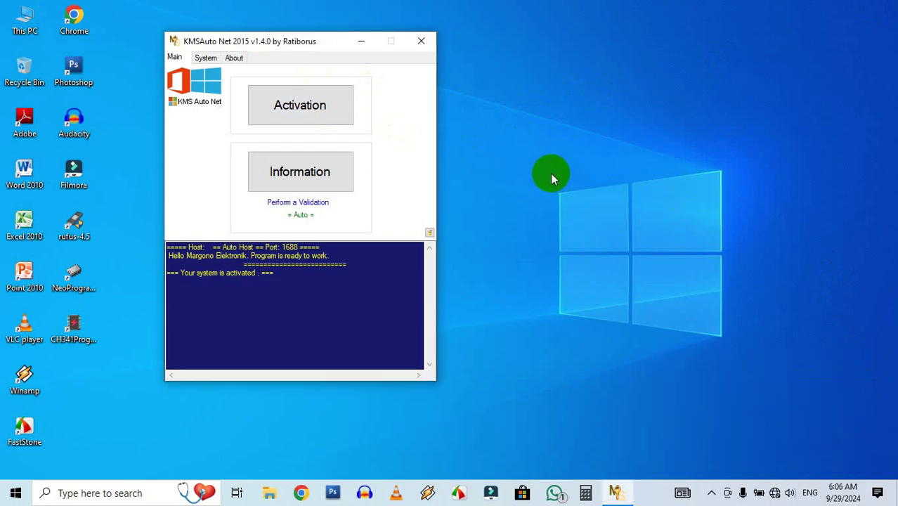
# Step: Run the Office activation in KMSAuto Net, decline the scheduled reactivation task and close the program
pyautogui.click(287, 106)
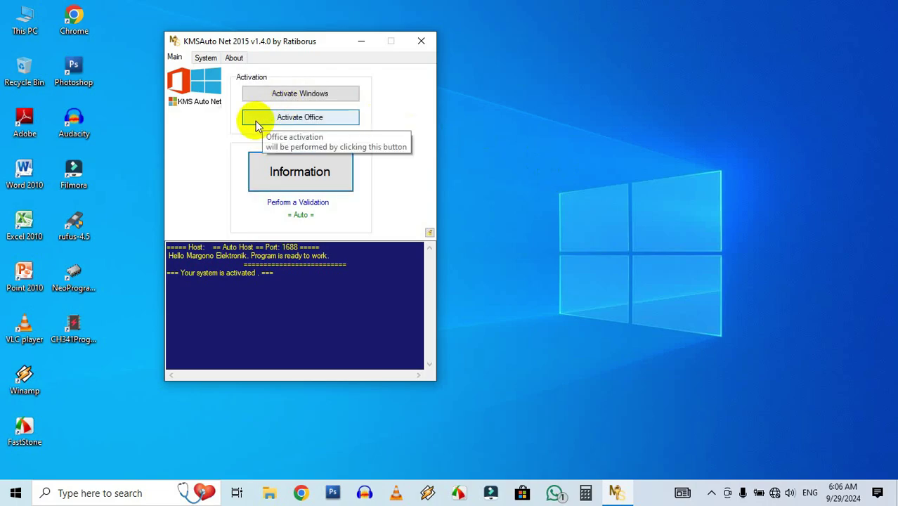
pyautogui.click(255, 121)
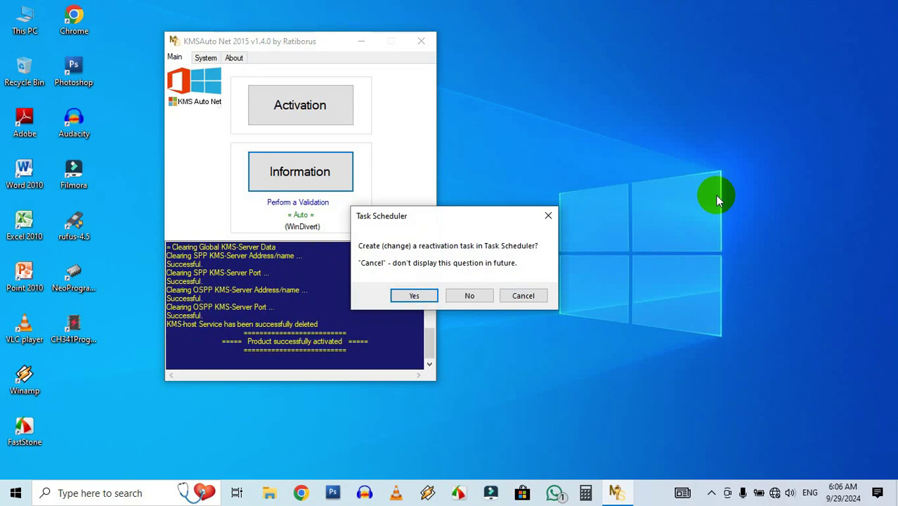
pyautogui.moveTo(475, 215); pyautogui.dragTo(569, 148)
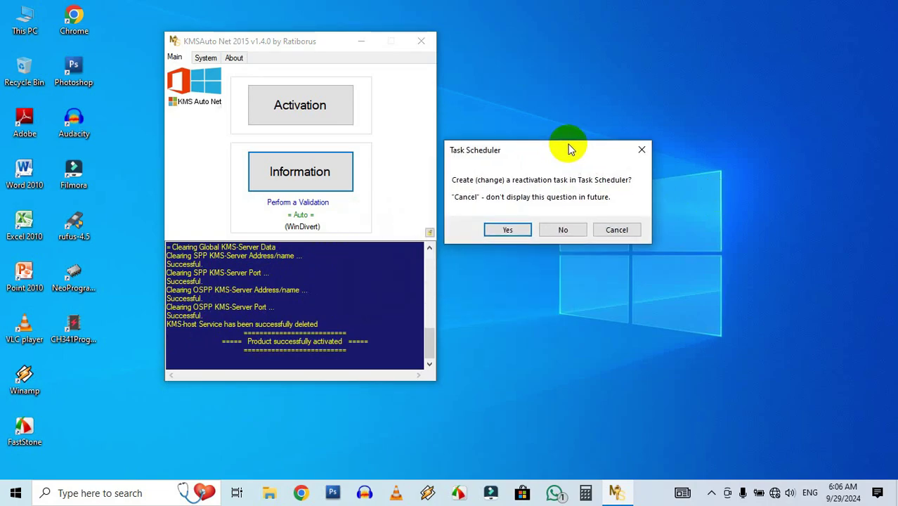
pyautogui.click(562, 234)
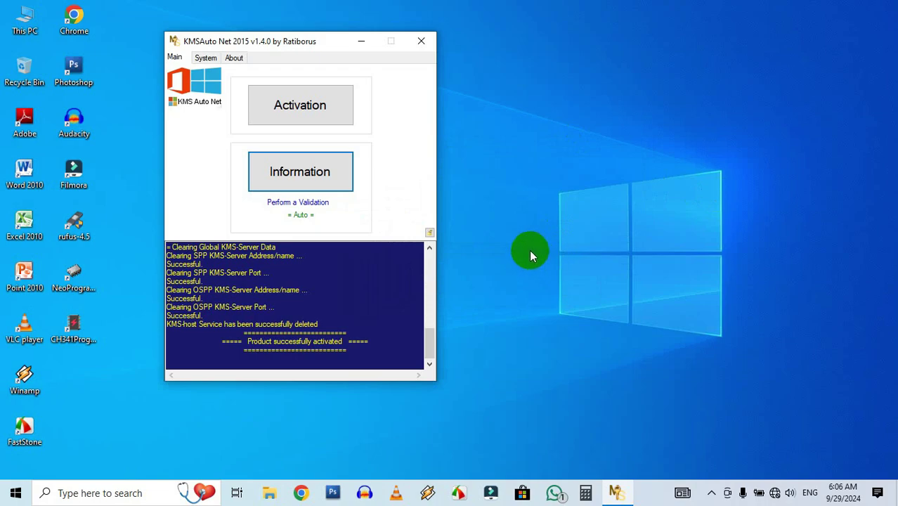
pyautogui.click(422, 39)
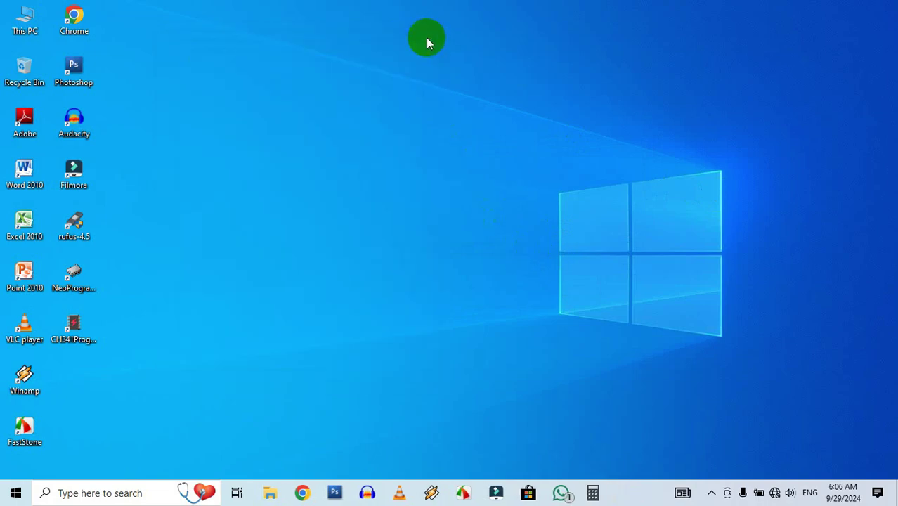
# Step: Relaunch KMSAuto Net from its extracted folder in Music and close the file window
pyautogui.click(271, 490)
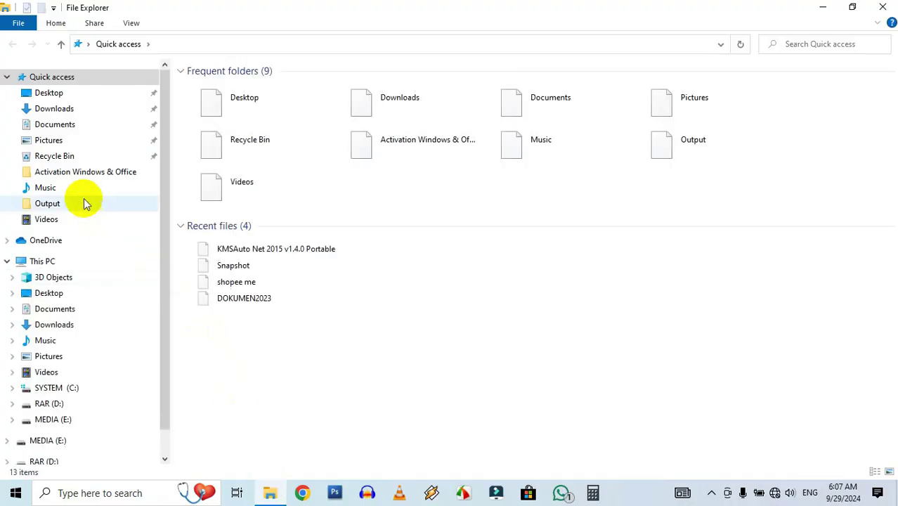
pyautogui.click(45, 187)
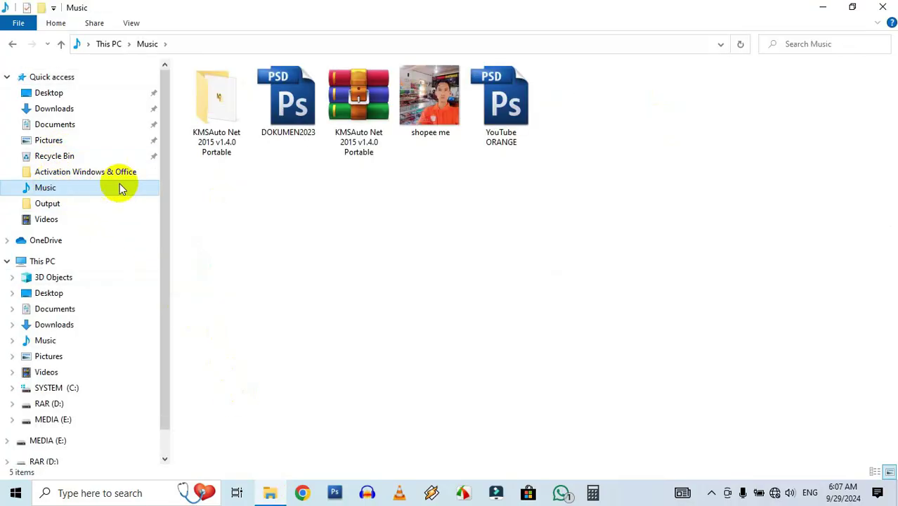
pyautogui.click(204, 102)
pyautogui.doubleClick(203, 102)
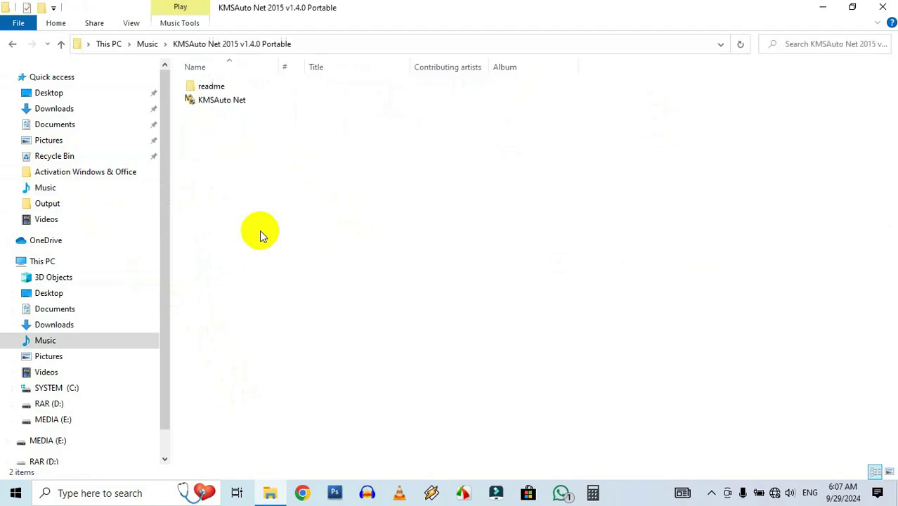
pyautogui.click(225, 103)
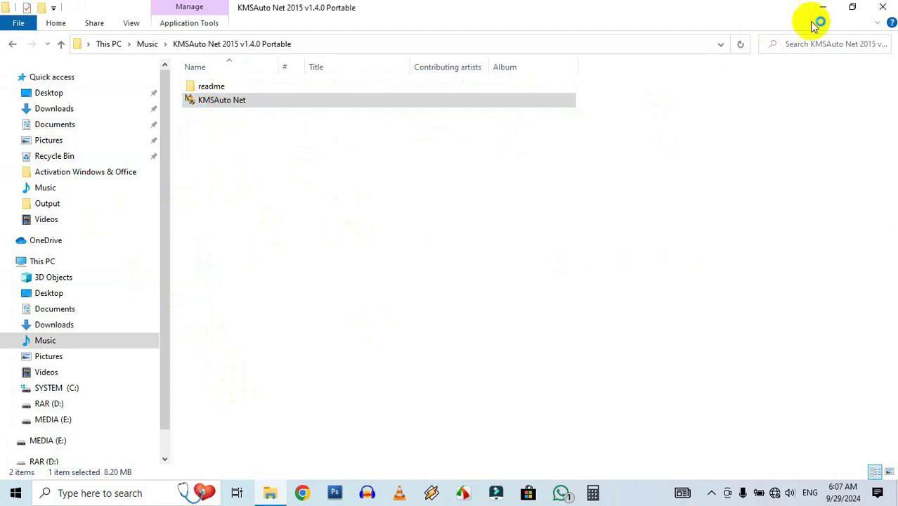
pyautogui.click(883, 7)
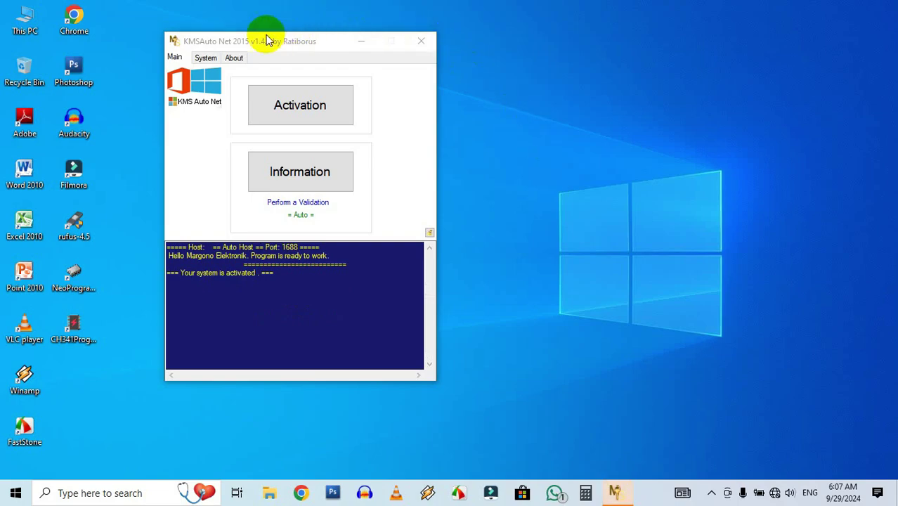
# Step: Reposition the KMSAuto Net window and run the Windows activation
pyautogui.moveTo(264, 38); pyautogui.dragTo(325, 47)
pyautogui.click(365, 111)
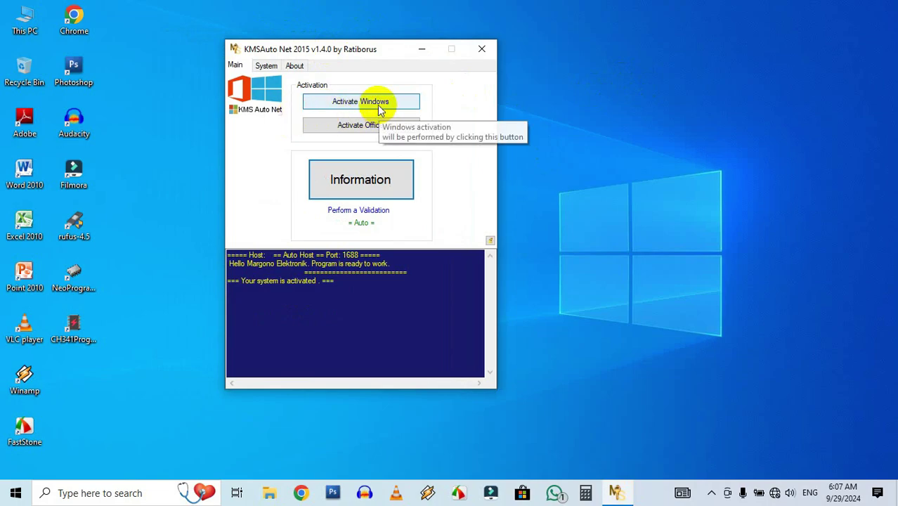
pyautogui.click(380, 107)
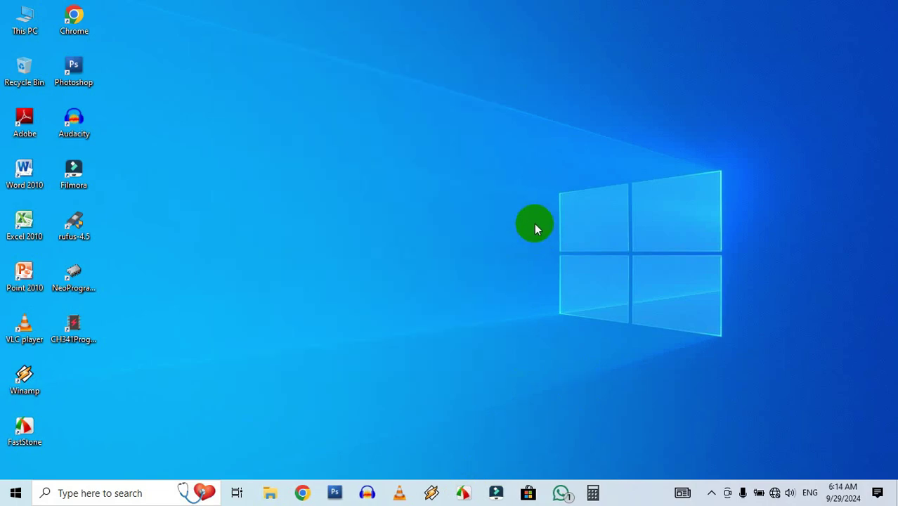
pyautogui.rightClick(429, 153)
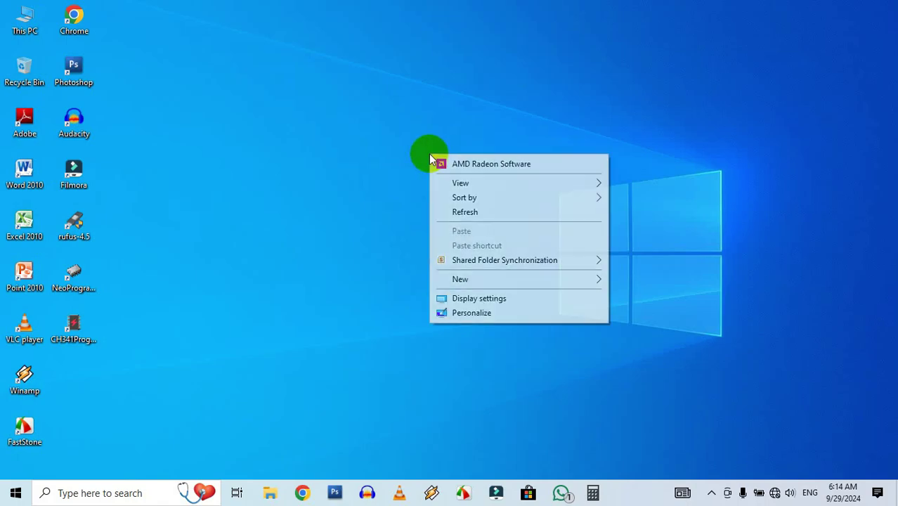
pyautogui.click(471, 213)
pyautogui.rightClick(312, 133)
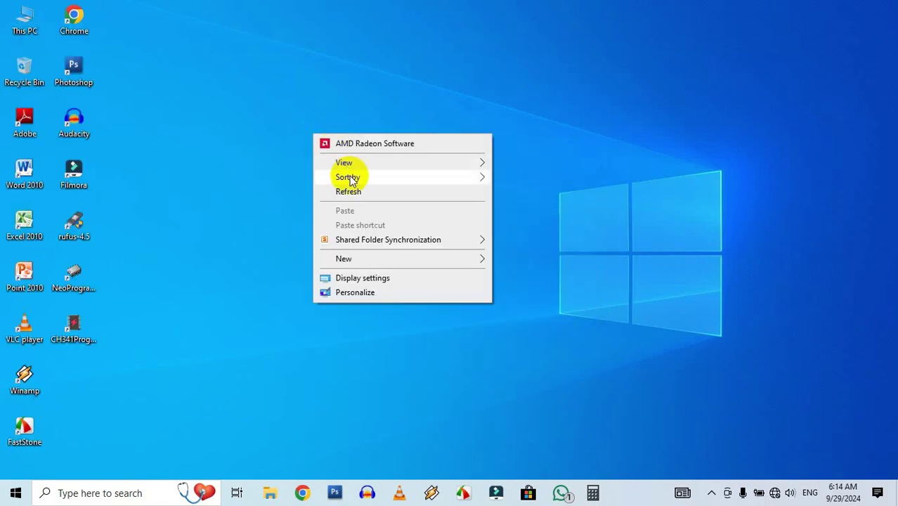
pyautogui.click(348, 196)
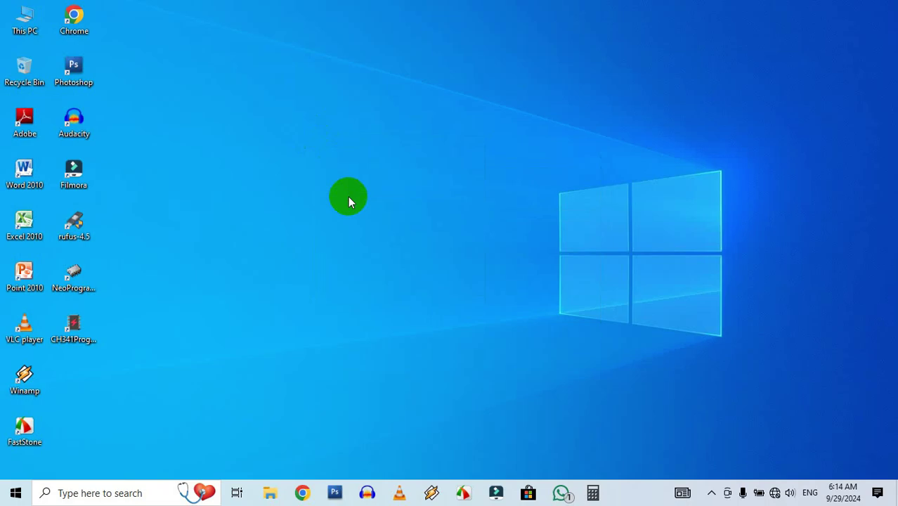
# Step: Open the system properties of This PC to check the Windows activation status
pyautogui.doubleClick(21, 15)
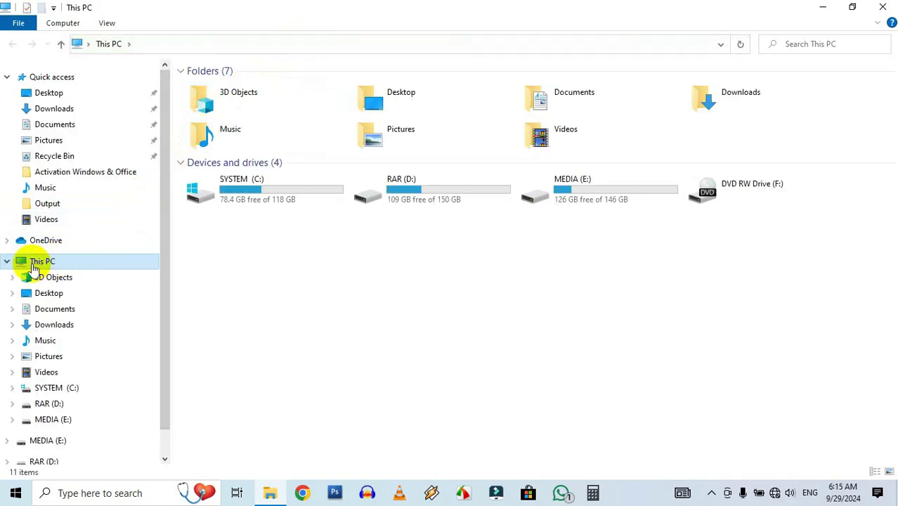
pyautogui.rightClick(38, 263)
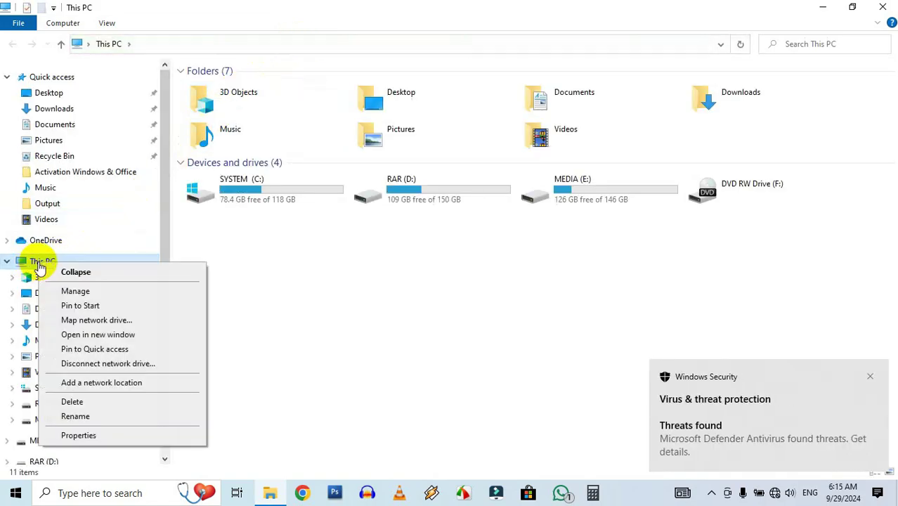
pyautogui.click(123, 435)
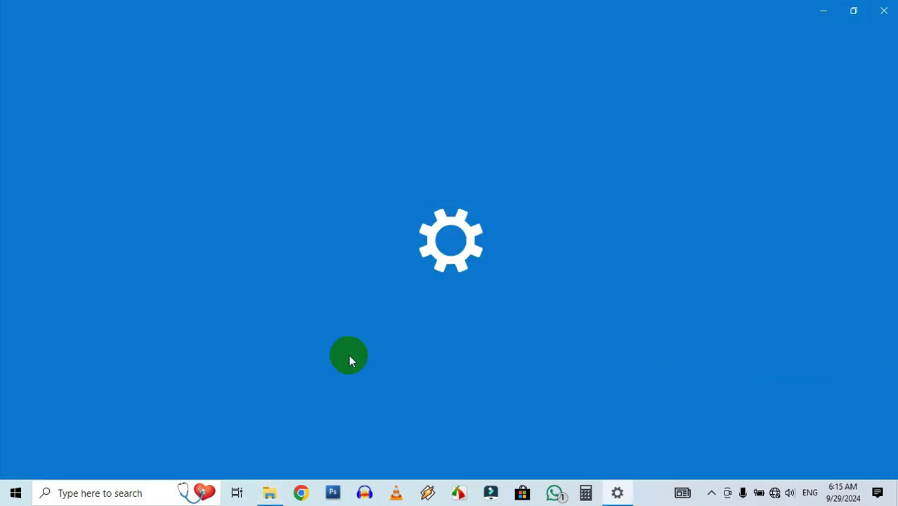
# Step: Check the Windows activation status from the product key link on the About page, then close Settings and the This PC window
pyautogui.scroll(-3, 347, 364)
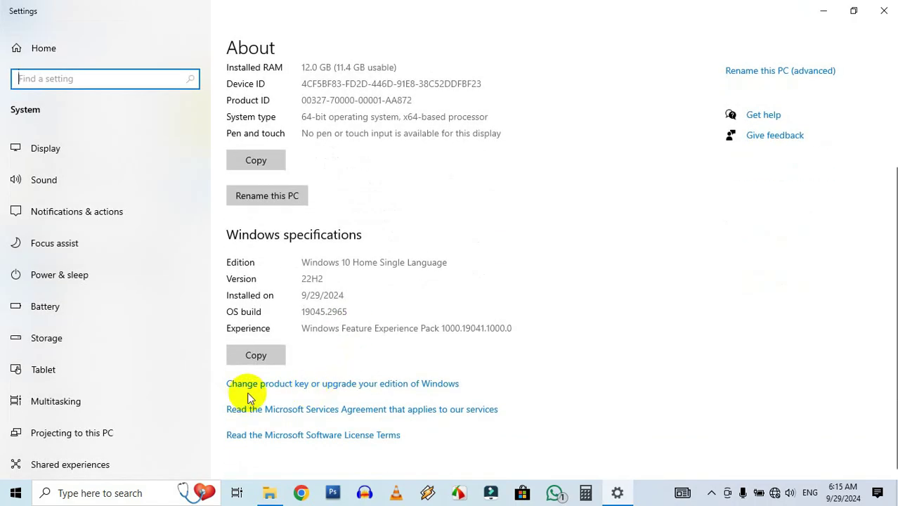
pyautogui.click(319, 385)
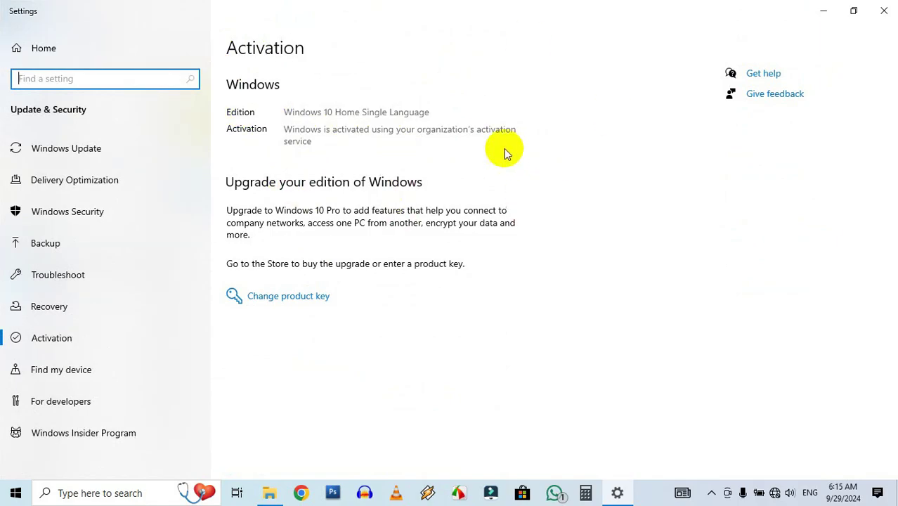
pyautogui.click(887, 8)
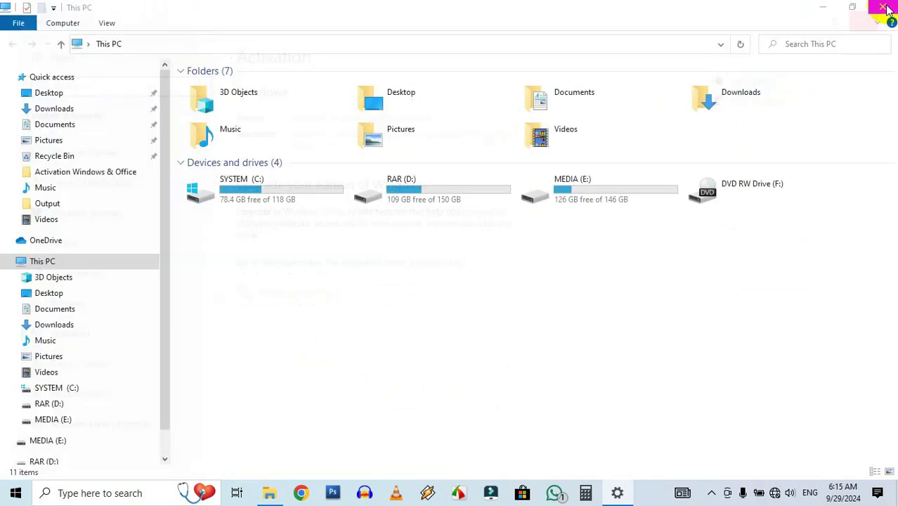
pyautogui.click(886, 7)
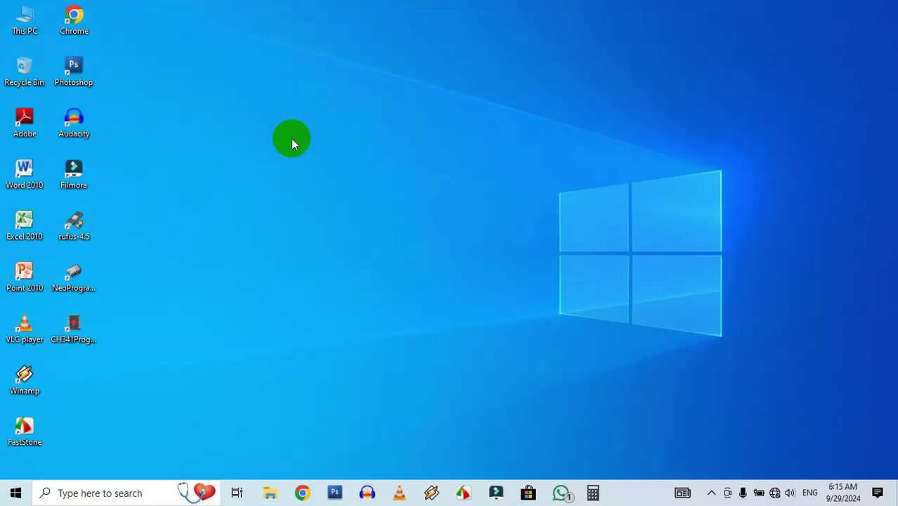
# Step: Open Word 2010 and Excel 2010 from the desktop in turn, closing each after checking its title bar, and launch PowerPoint 2010
pyautogui.doubleClick(15, 171)
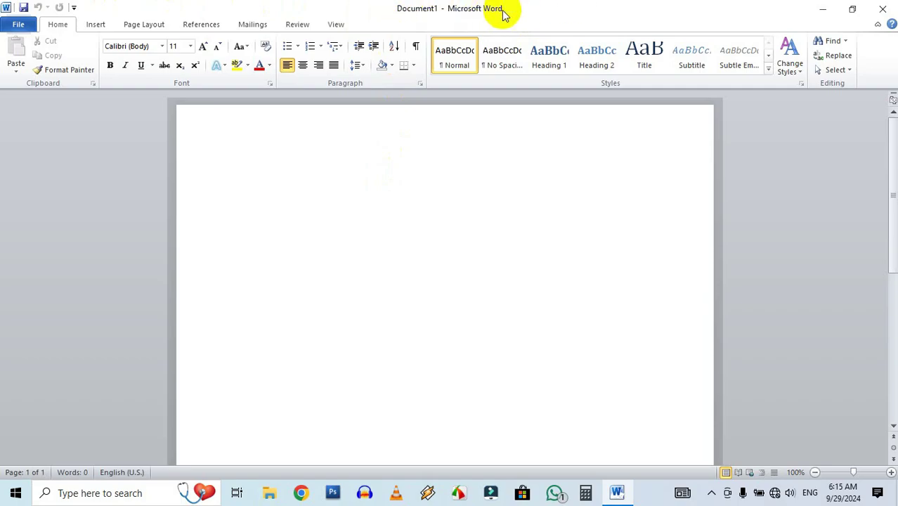
pyautogui.click(887, 10)
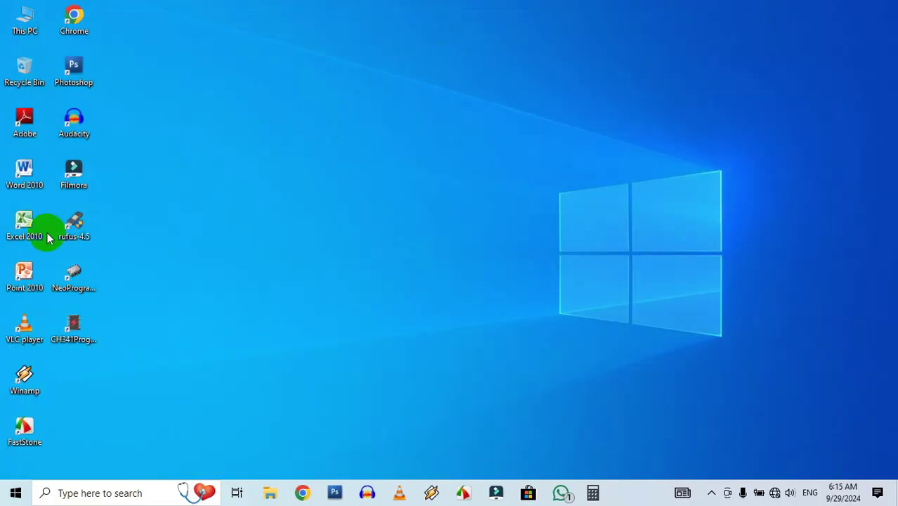
pyautogui.doubleClick(22, 226)
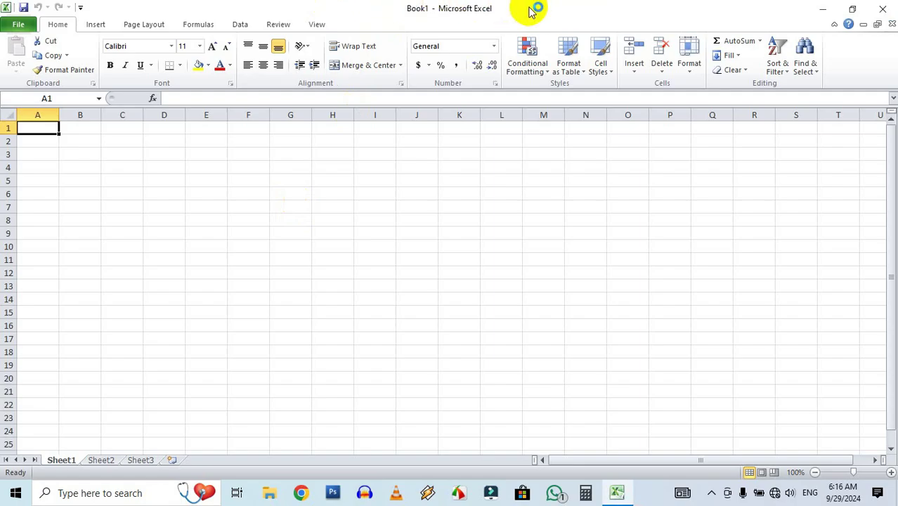
pyautogui.click(883, 9)
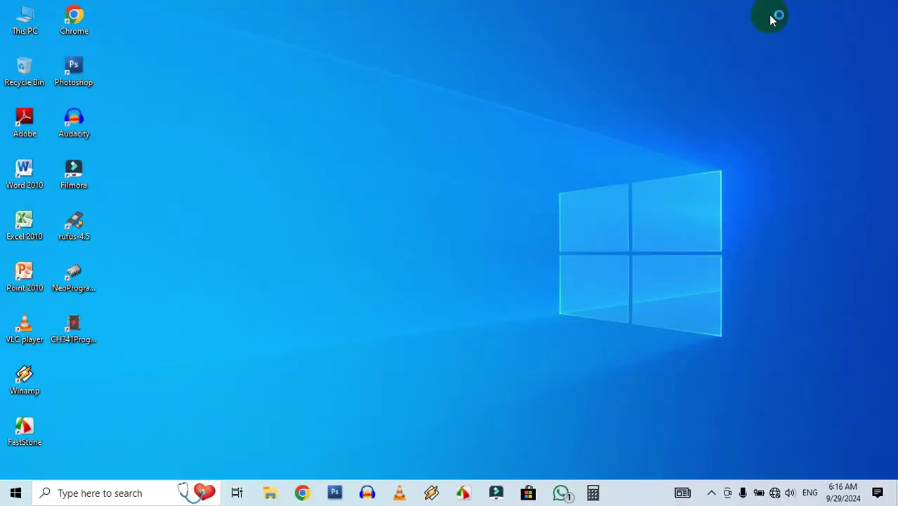
pyautogui.doubleClick(15, 275)
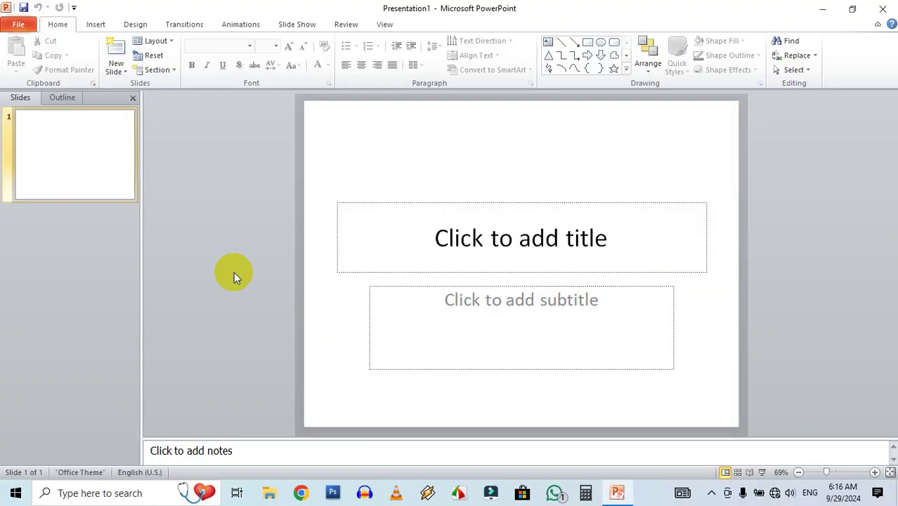